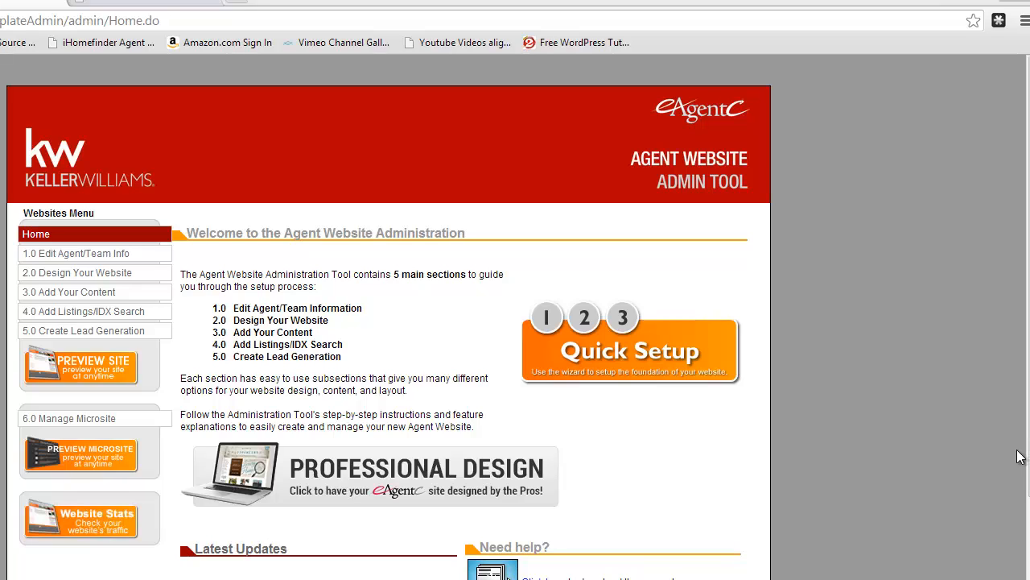
# - Review the published agent website's home page down to its Facebook and YouTube images, and return to the admin tool
pyautogui.click(148, 4)
pyautogui.scroll(1, 955, 364)
pyautogui.scroll(-2, 956, 364)
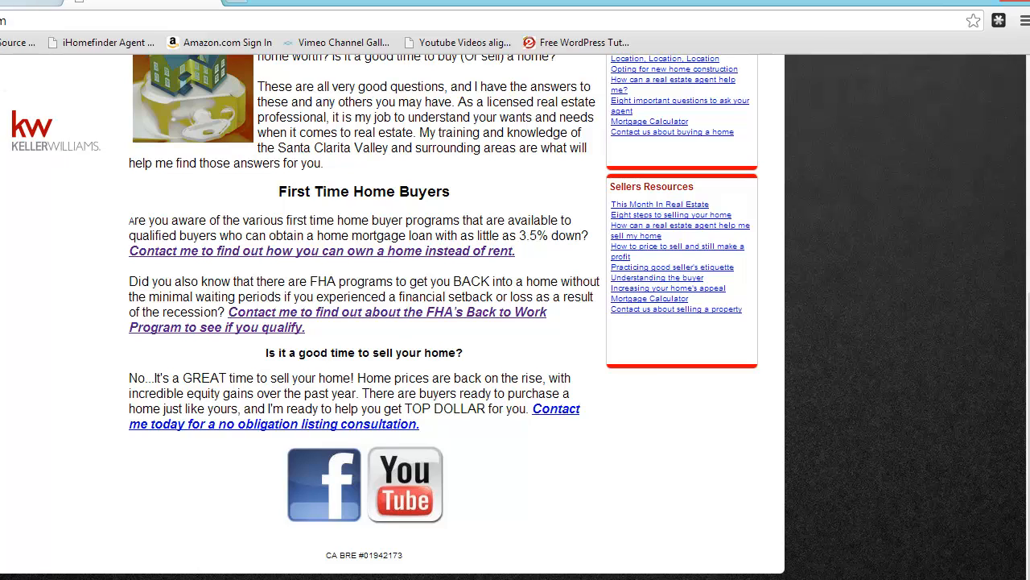
pyautogui.click(22, 3)
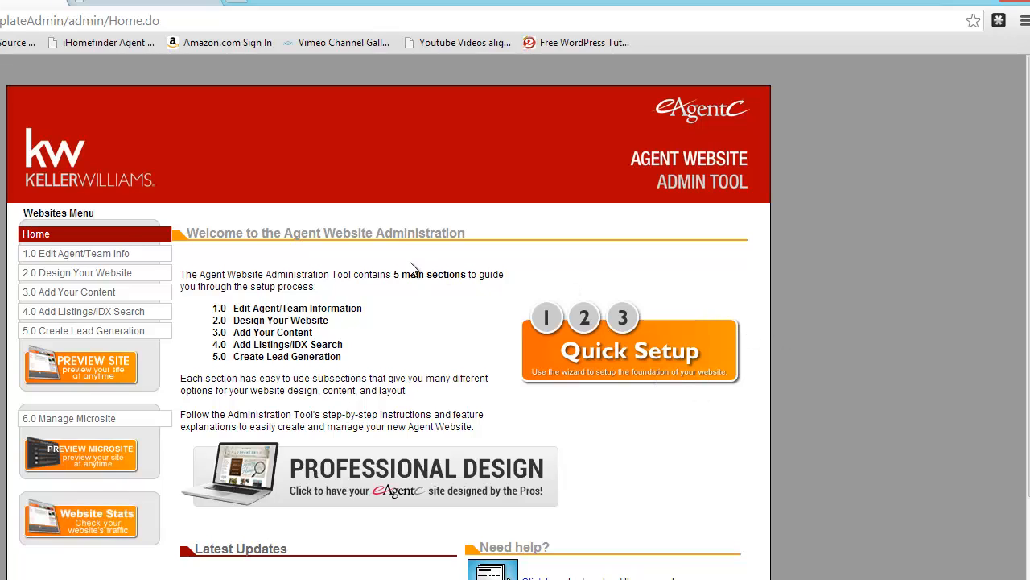
# - Open the Manage Photo Library page in the Edit Agent/Team Info section
pyautogui.click(126, 254)
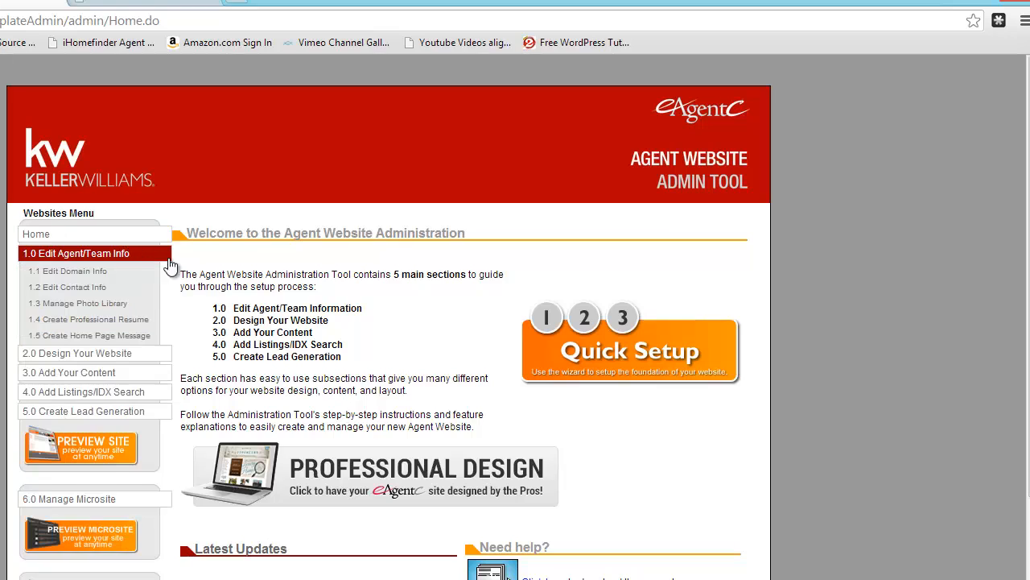
pyautogui.click(113, 306)
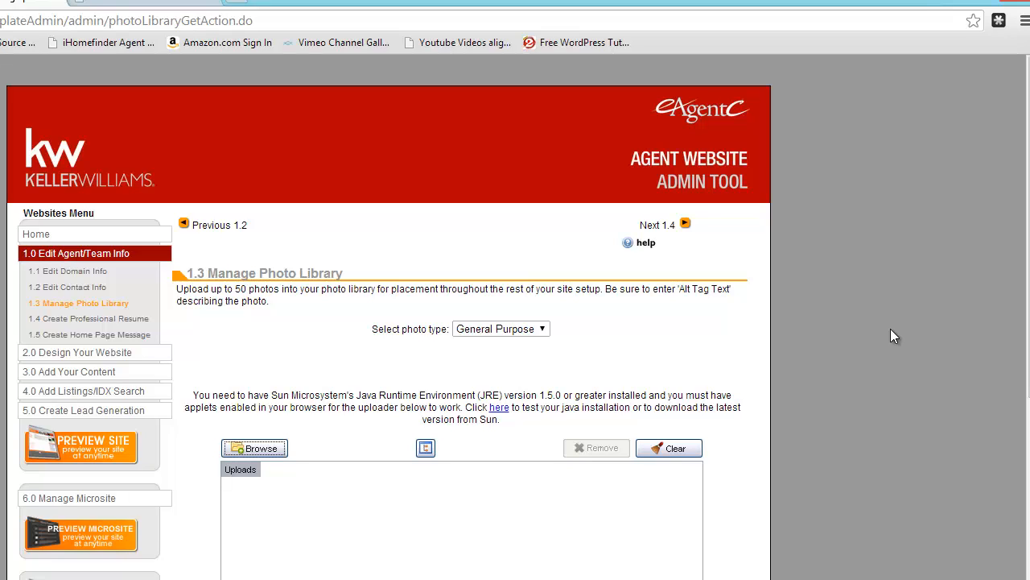
# - Open the Create Home Page Message editor and go to the end of the welcome message
pyautogui.click(71, 256)
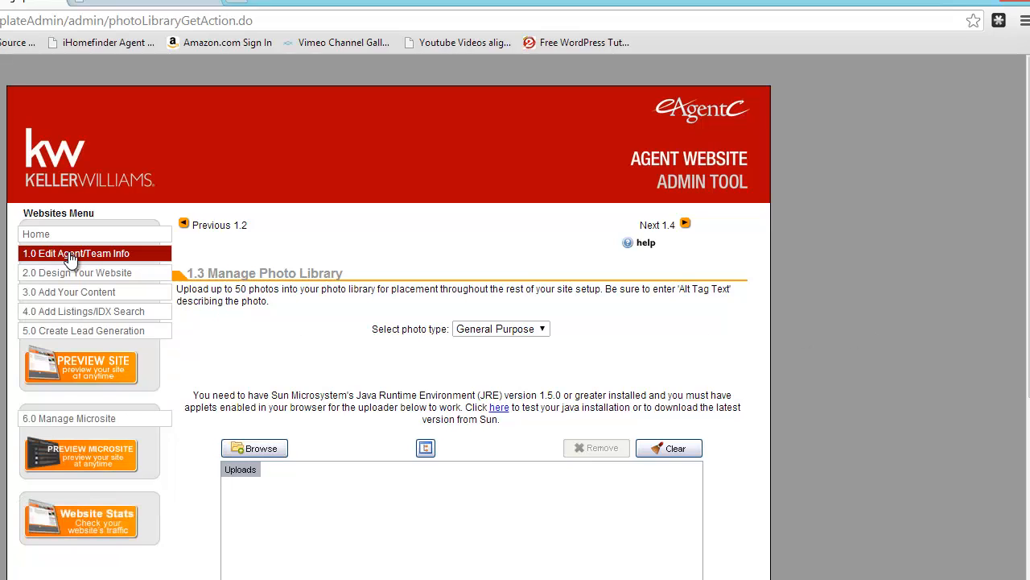
pyautogui.click(73, 259)
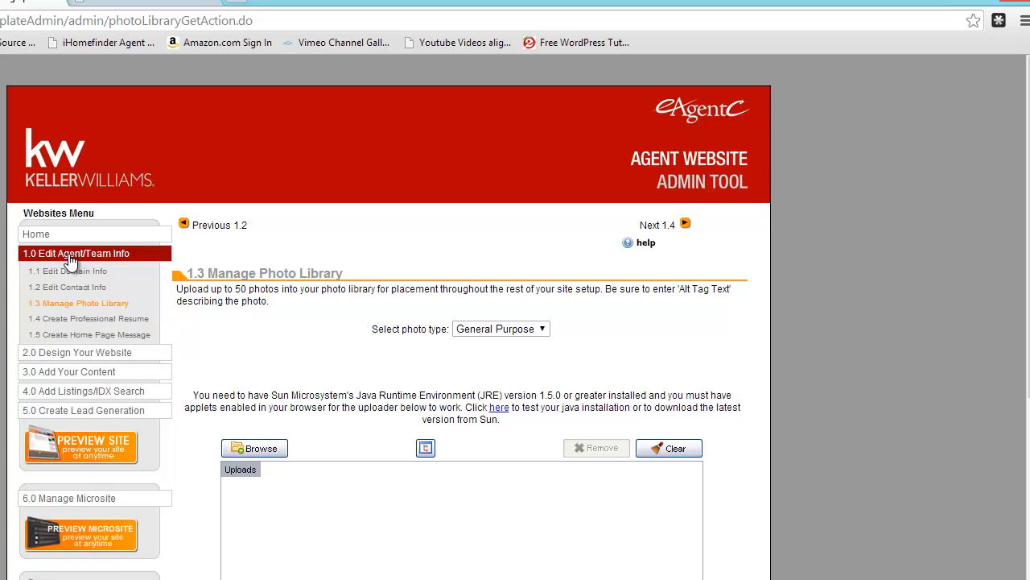
pyautogui.click(71, 336)
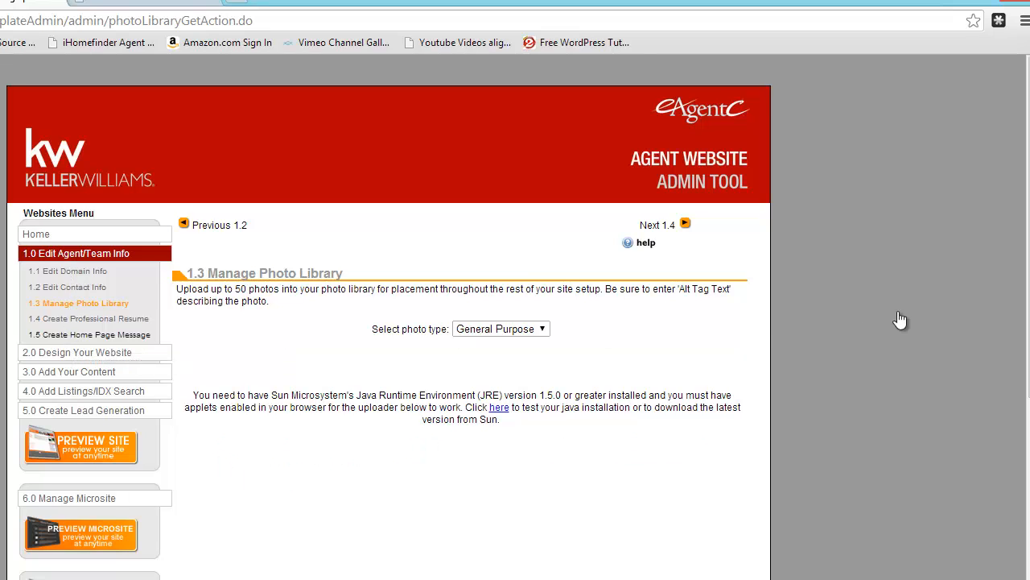
pyautogui.scroll(-10, 636, 455)
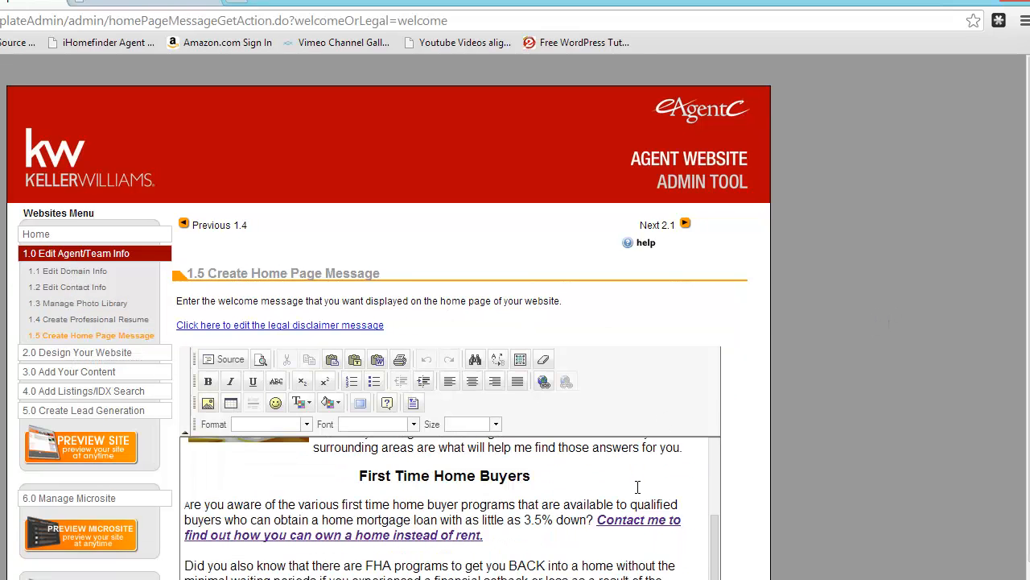
# - Insert a centered table with 1 row, 2 columns, border size 0 and no width below the listing consultation link
pyautogui.click(482, 553)
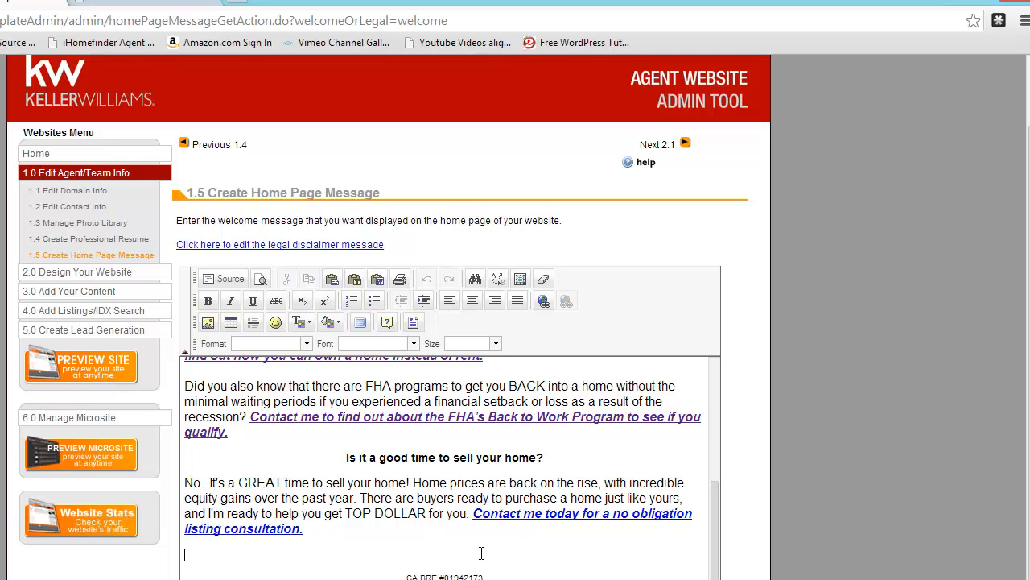
pyautogui.click(231, 324)
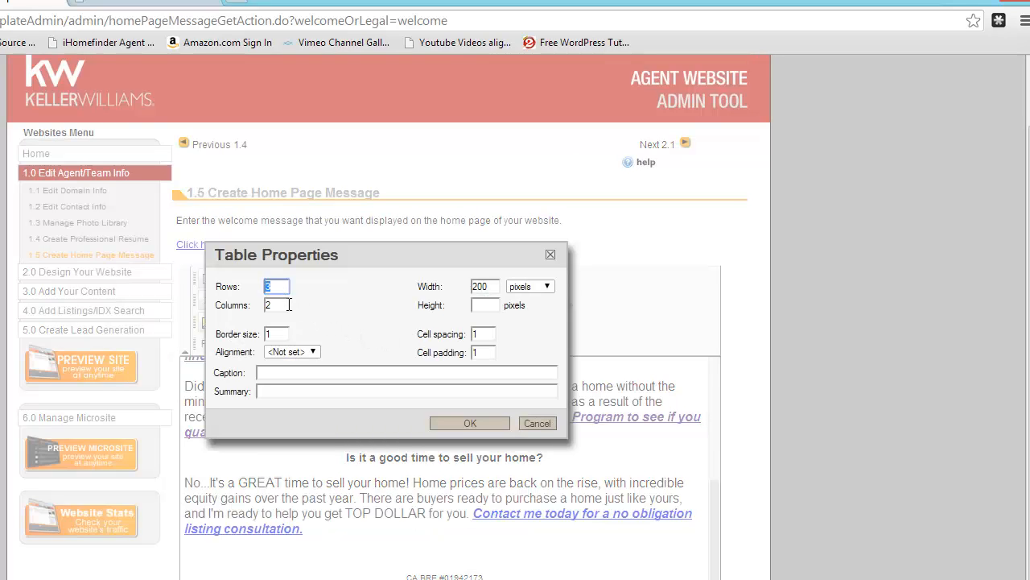
pyautogui.write('1')
pyautogui.doubleClick(469, 287)
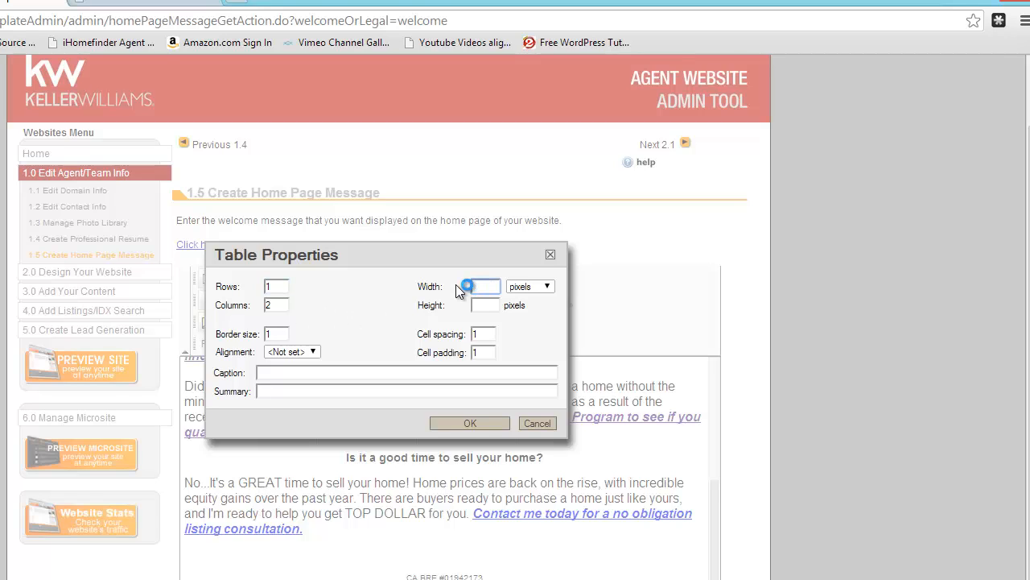
pyautogui.doubleClick(270, 333)
pyautogui.write('0')
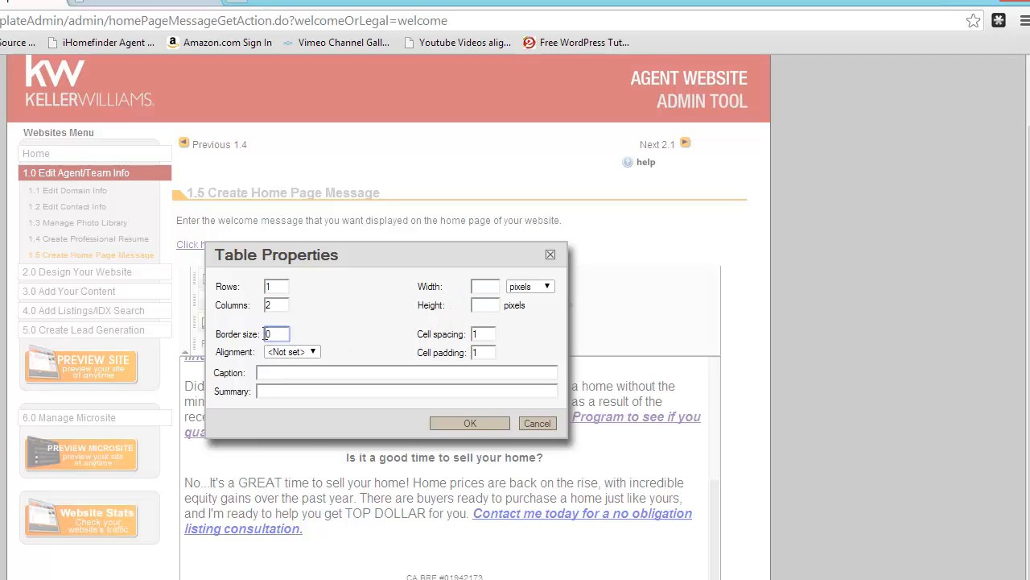
pyautogui.click(315, 352)
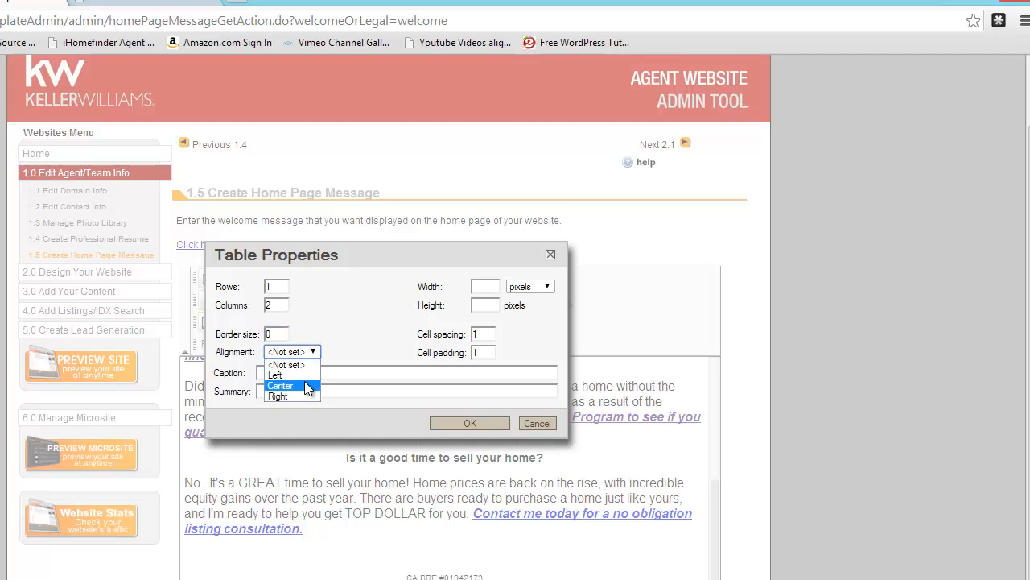
pyautogui.click(306, 385)
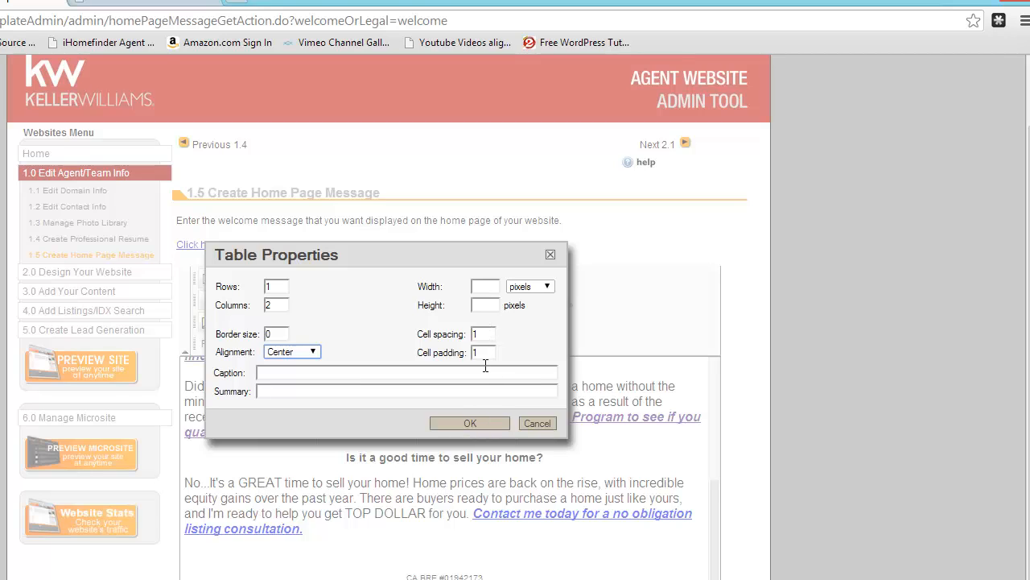
pyautogui.click(479, 421)
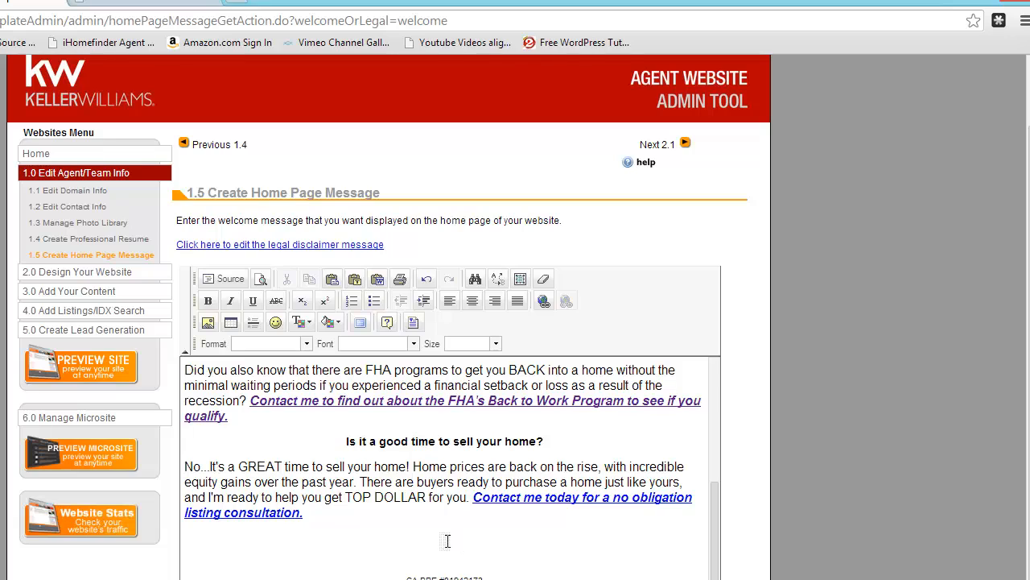
# - Choose drfacebook_1387324101898.jpg from the server's library folder as the image for the table's first cell
pyautogui.click(447, 541)
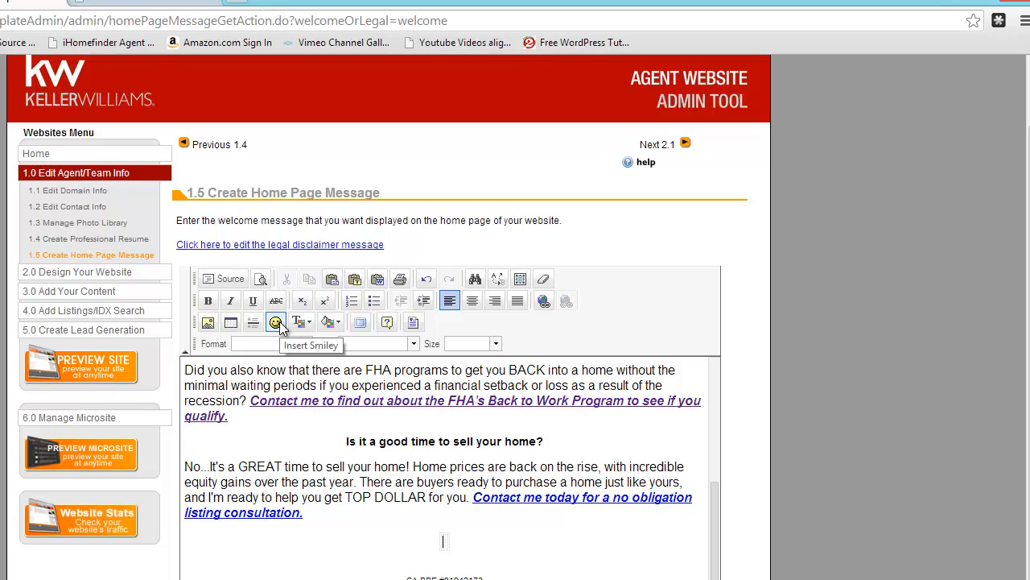
pyautogui.click(209, 322)
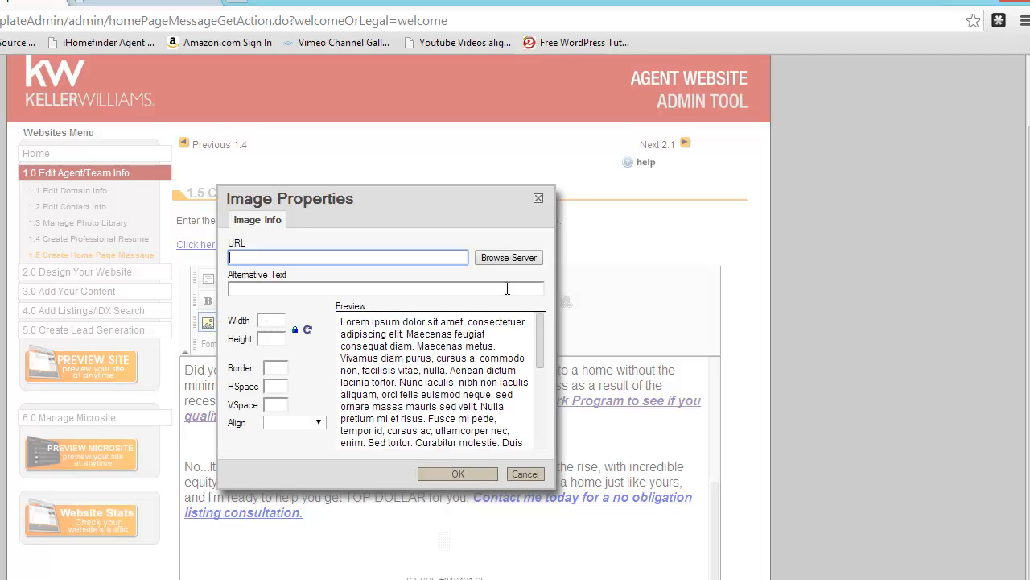
pyautogui.click(511, 257)
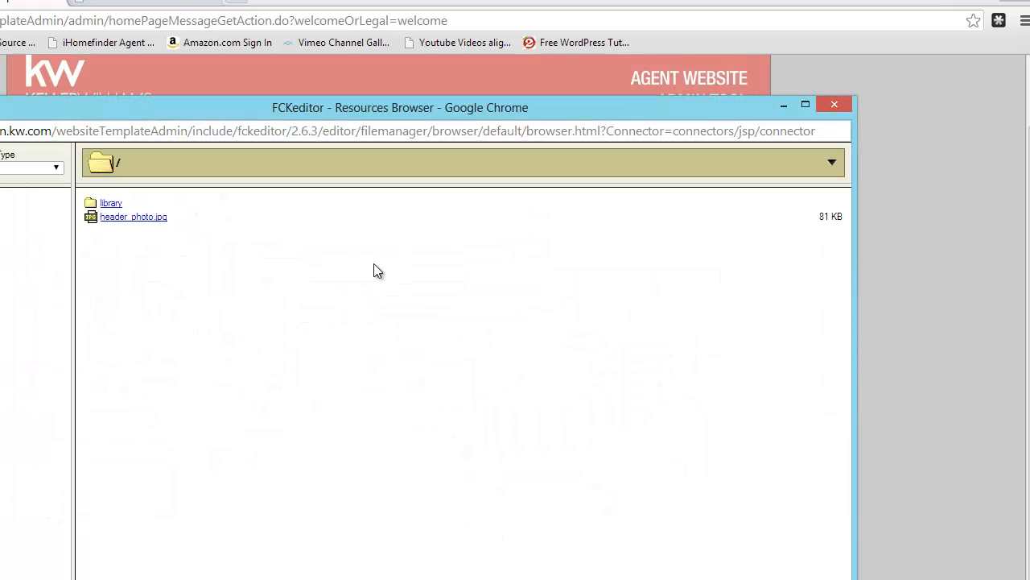
pyautogui.click(109, 204)
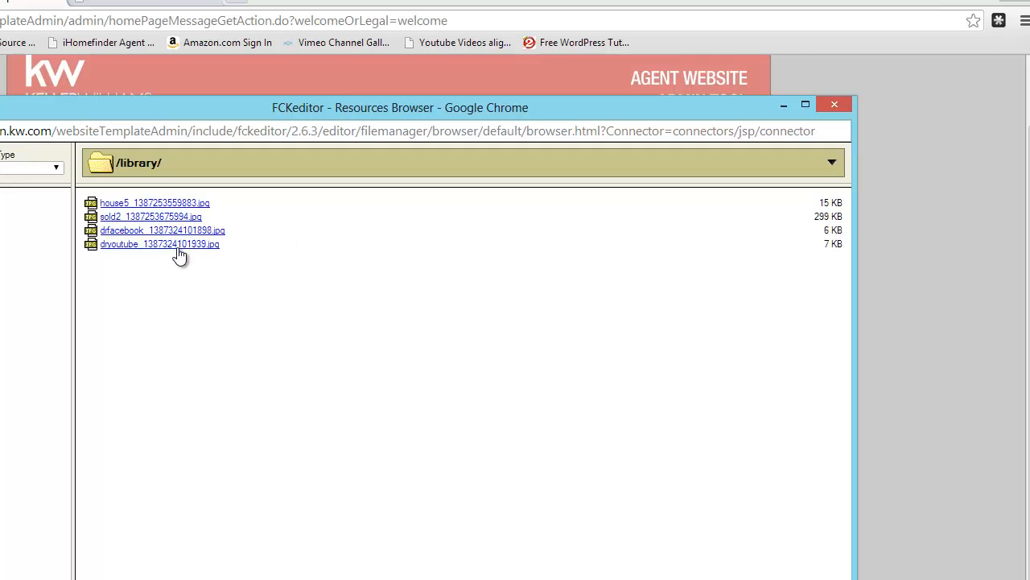
pyautogui.click(175, 230)
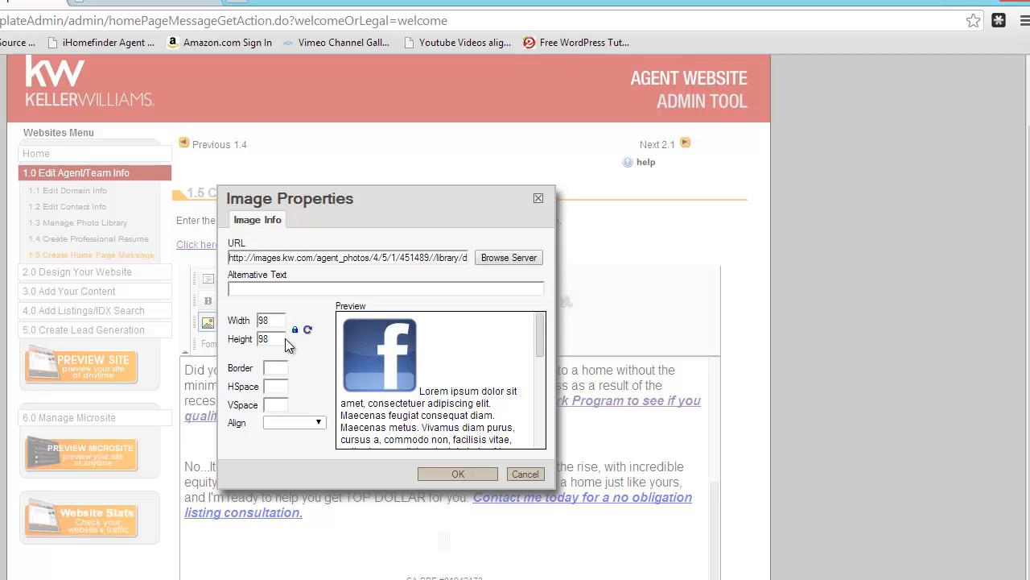
# - Try a width of 50 for the Facebook image and restore its width to 98
pyautogui.click(321, 289)
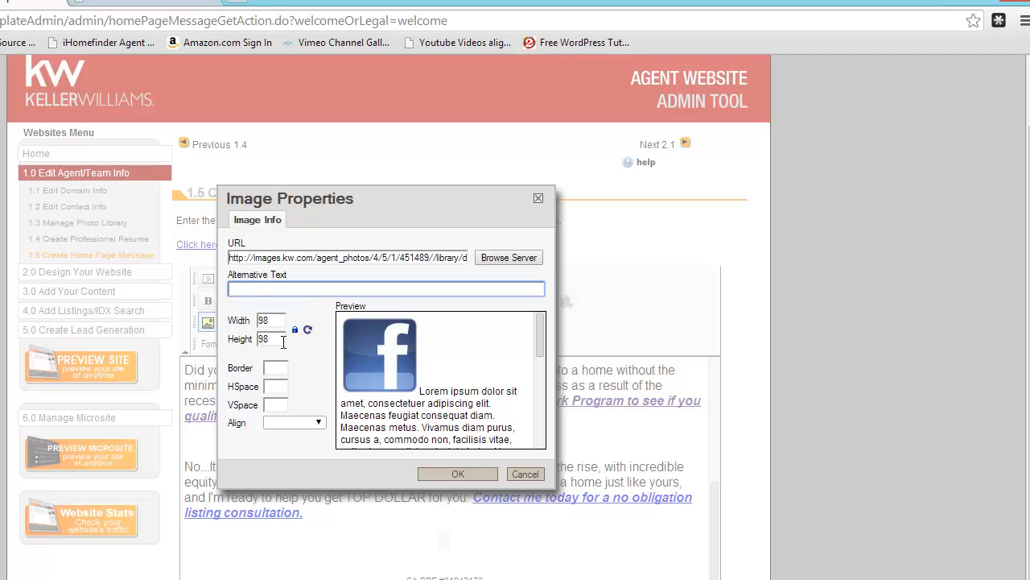
pyautogui.doubleClick(263, 320)
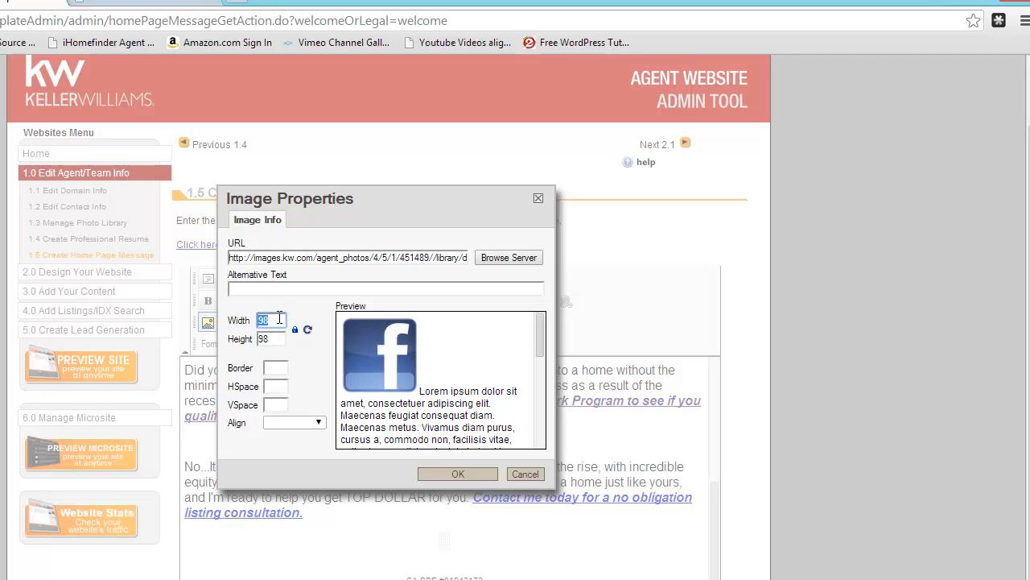
pyautogui.write('50')
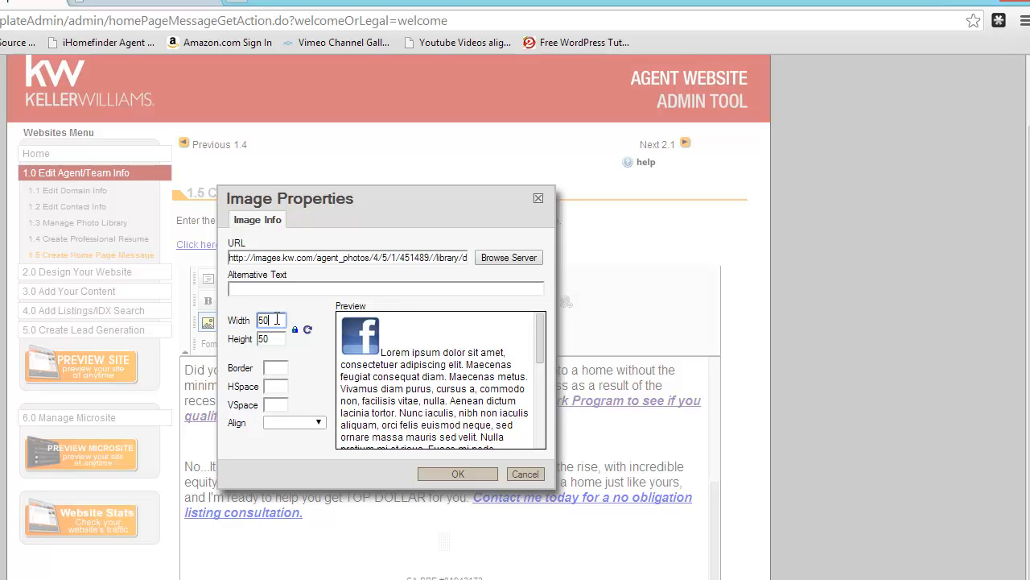
pyautogui.moveTo(278, 320); pyautogui.dragTo(248, 320)
pyautogui.write('98')
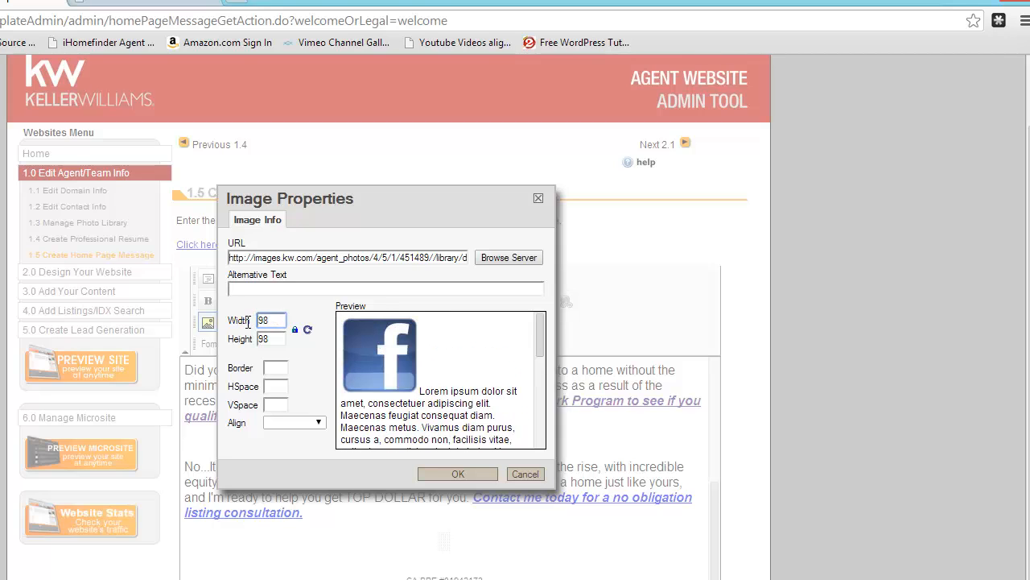
# - Give the Facebook image the alternative text "Find me on Facebook to learn more about my real estate services." and insert it
pyautogui.click(262, 289)
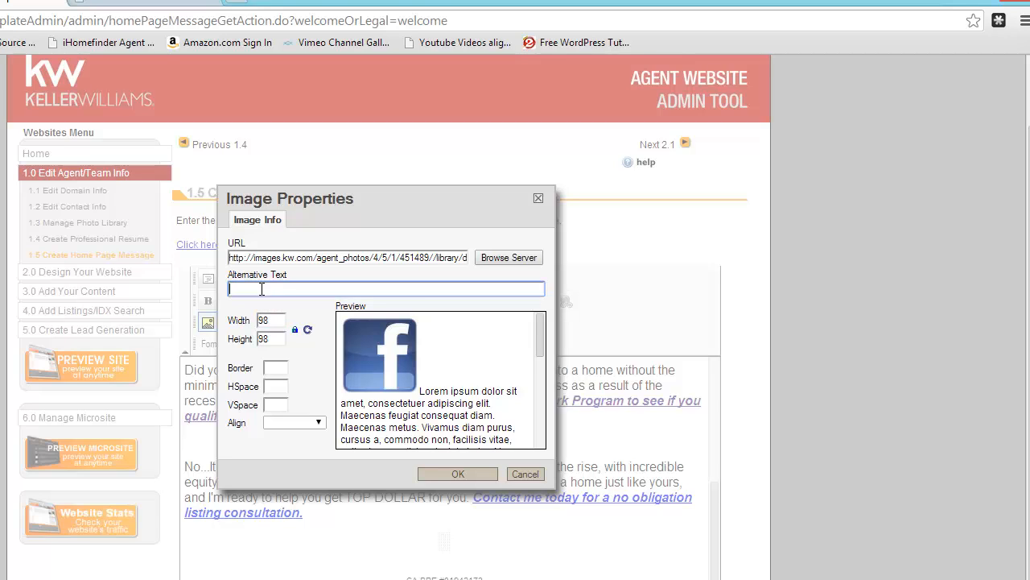
pyautogui.write('Fid')
pyautogui.write('d me on f')
pyautogui.press('BackSpace')
pyautogui.write('Facebook to learn')
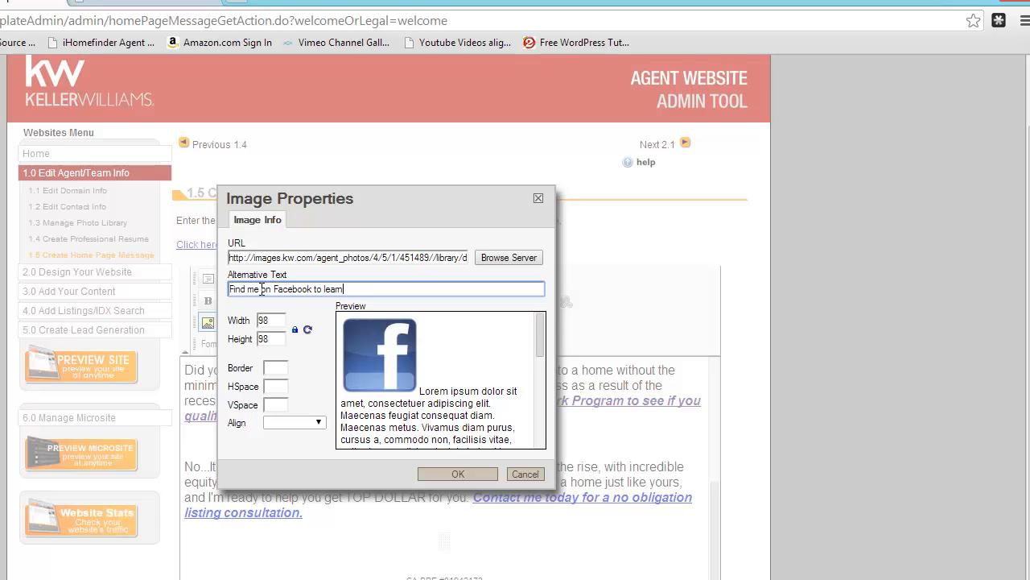
pyautogui.write(' more about my real estate services.')
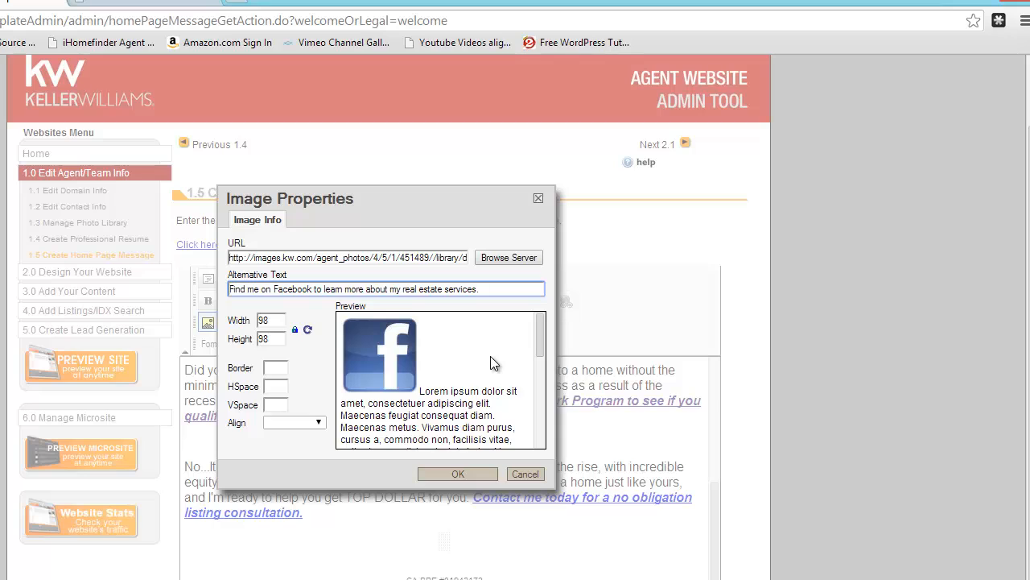
pyautogui.click(459, 474)
# - Choose dryoutube_1387324101939.jpg from the server's library folder as the image for the table's second cell
pyautogui.moveTo(714, 521); pyautogui.dragTo(715, 552)
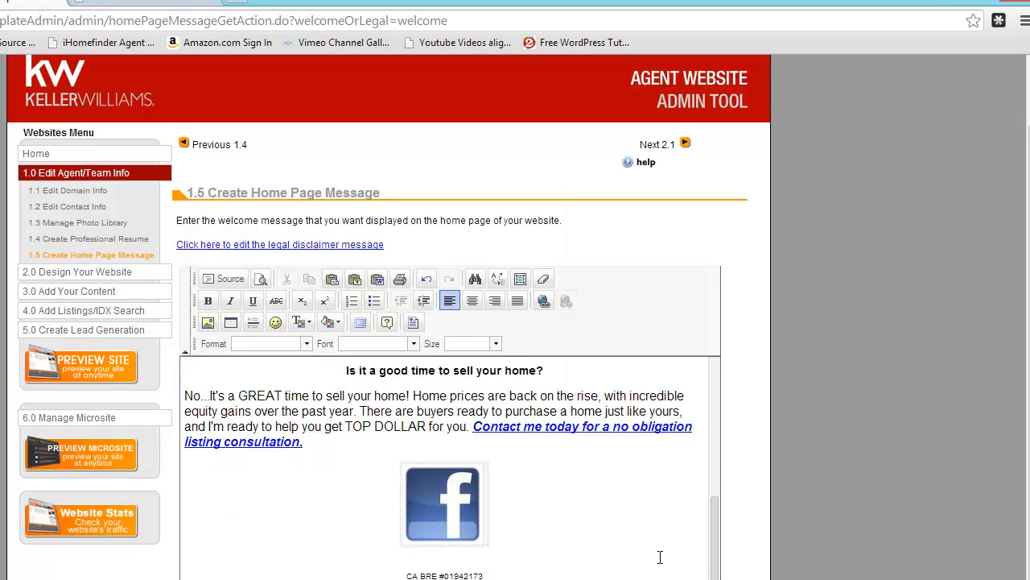
pyautogui.click(489, 503)
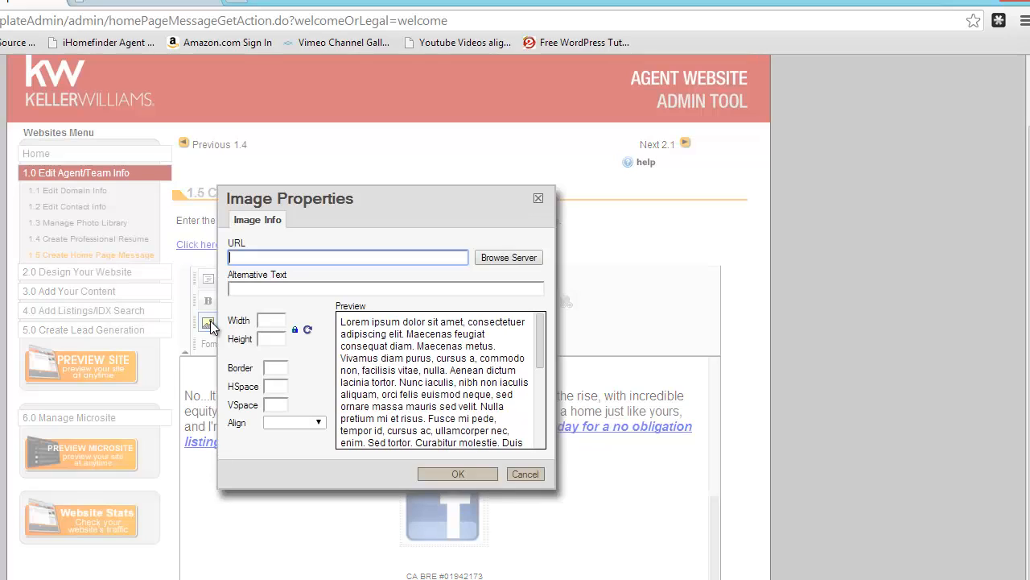
pyautogui.click(208, 322)
pyautogui.click(506, 257)
pyautogui.click(104, 107)
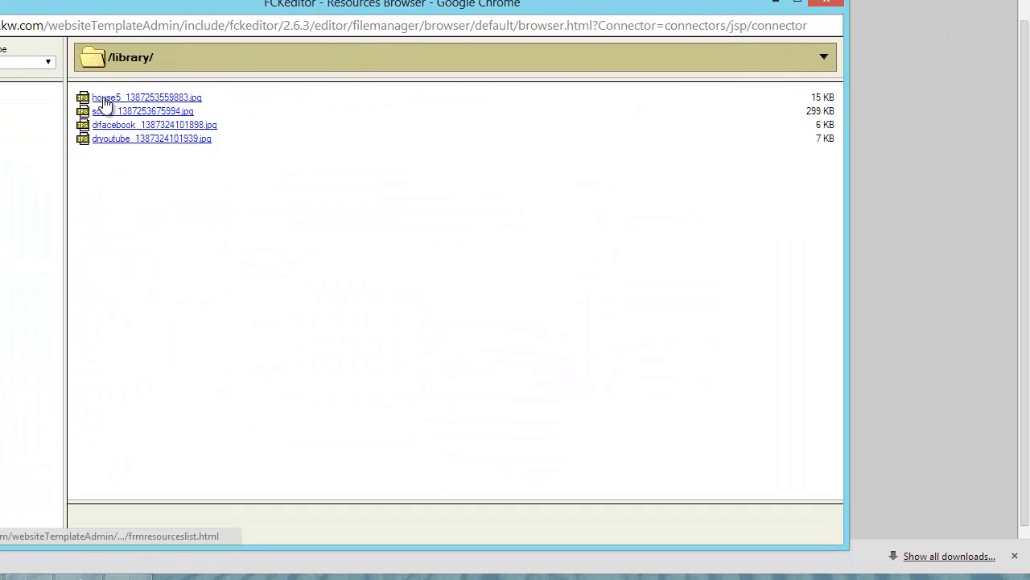
pyautogui.click(111, 139)
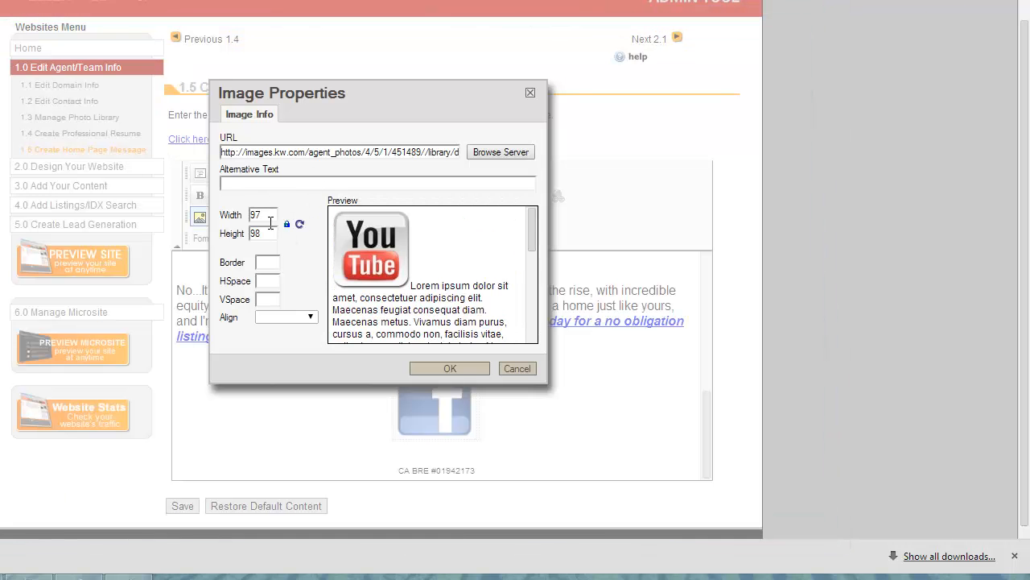
# - Give the YouTube image the alternative text "Find more real estate videos by clicking here" and insert it
pyautogui.click(287, 186)
pyautogui.write('Find')
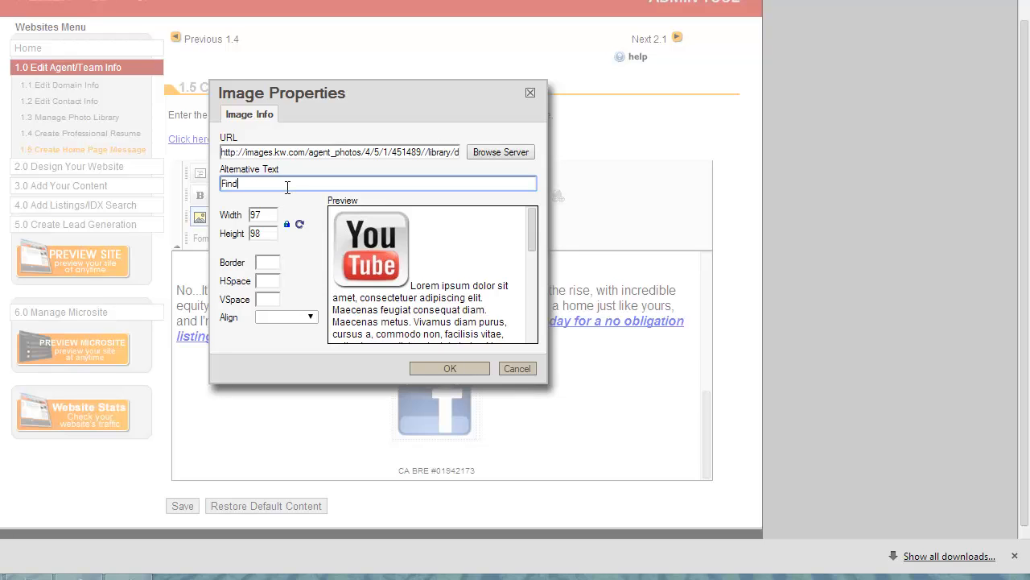
pyautogui.write(' more real estate videos by clicking here')
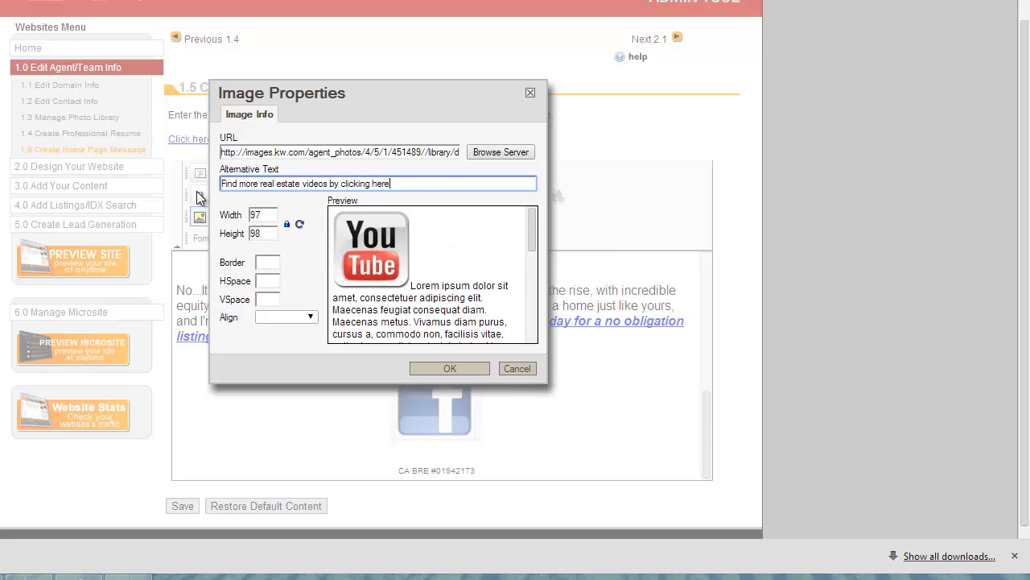
pyautogui.click(424, 368)
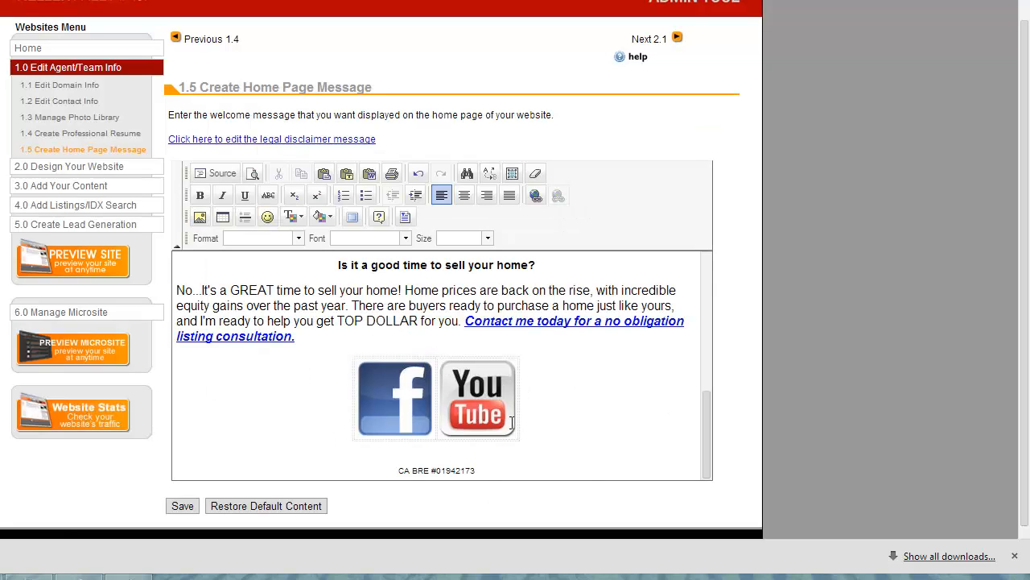
# - Copy the agent's Facebook page address from the Notepad notes and return to the home page message editor
pyautogui.click(29, 576)
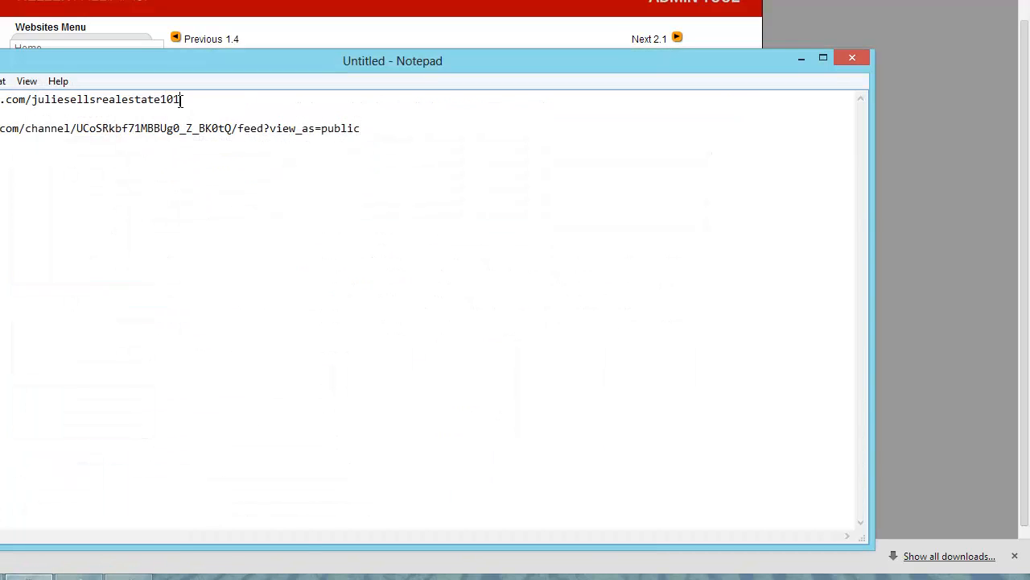
pyautogui.moveTo(181, 99); pyautogui.dragTo(2, 99)
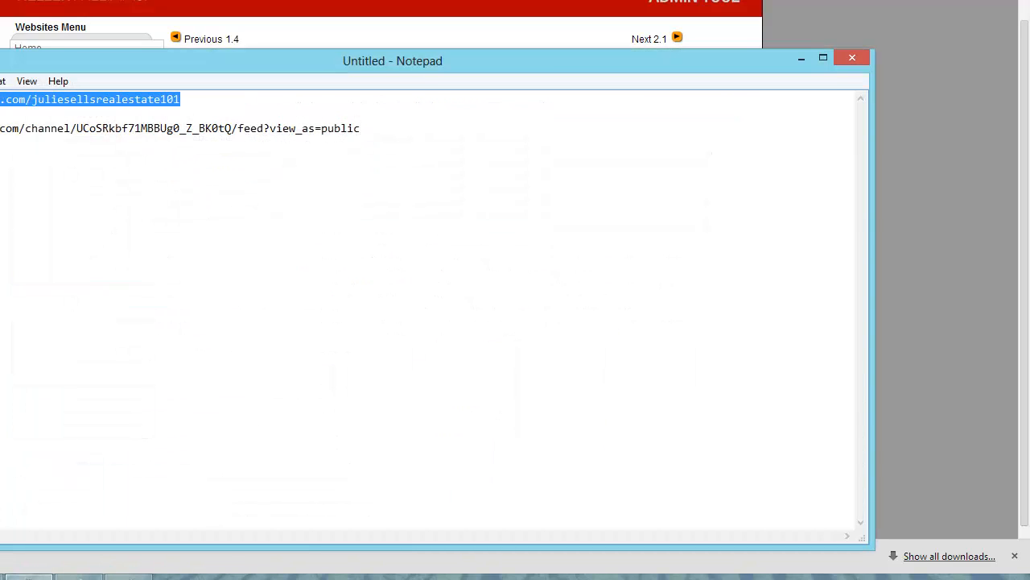
pyautogui.rightClick(2, 99)
pyautogui.click(24, 153)
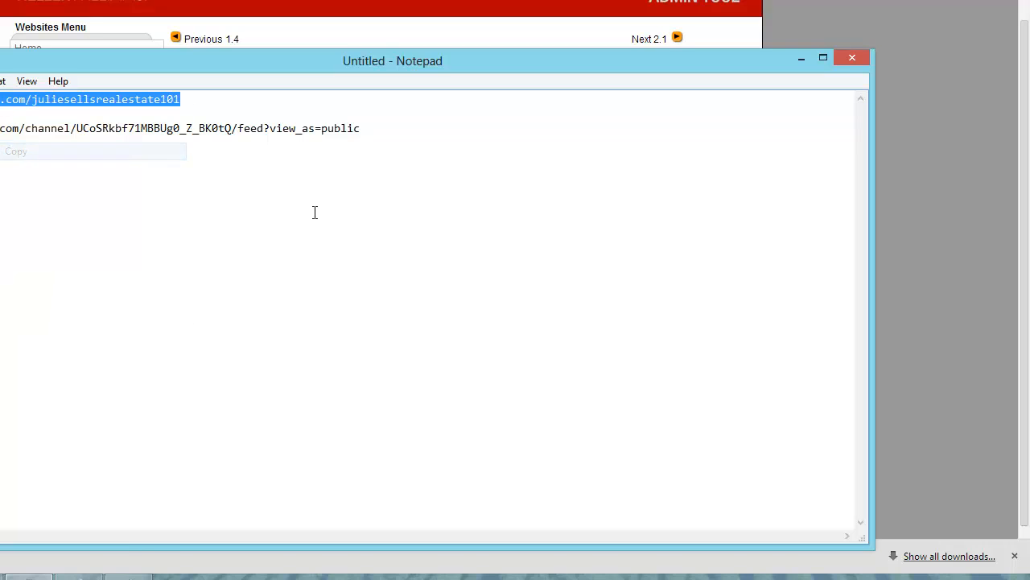
pyautogui.click(29, 577)
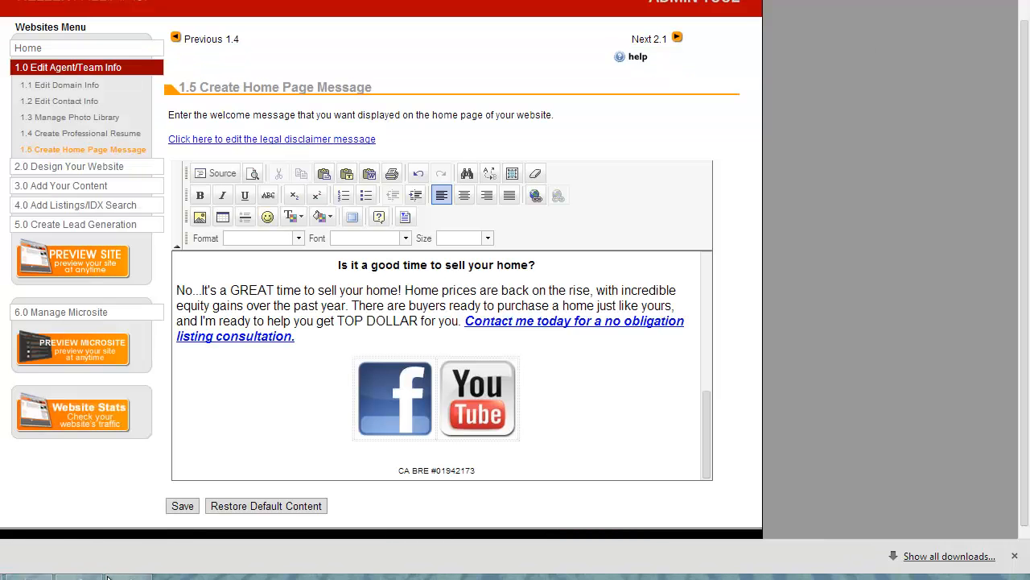
pyautogui.click(407, 398)
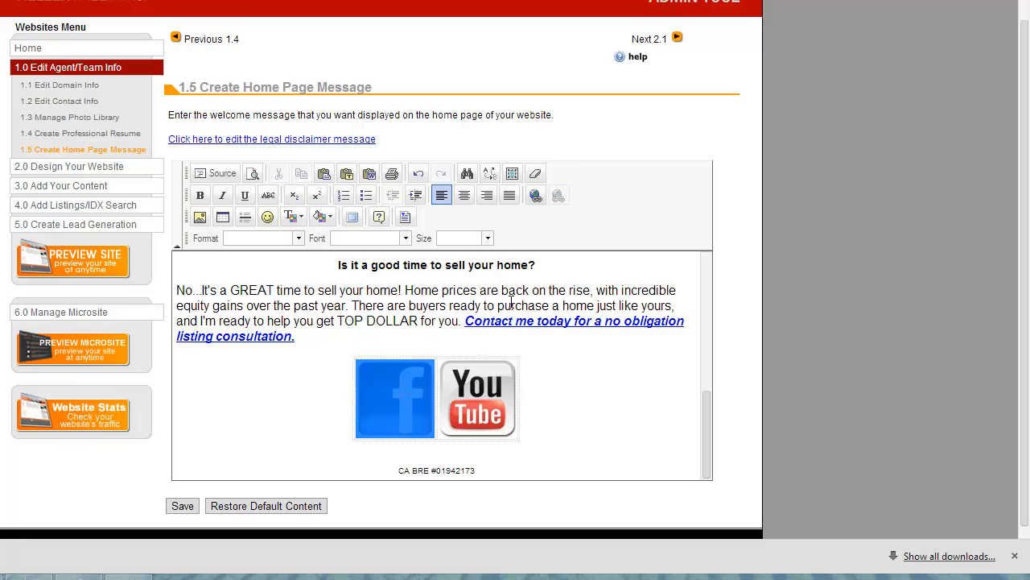
pyautogui.click(536, 198)
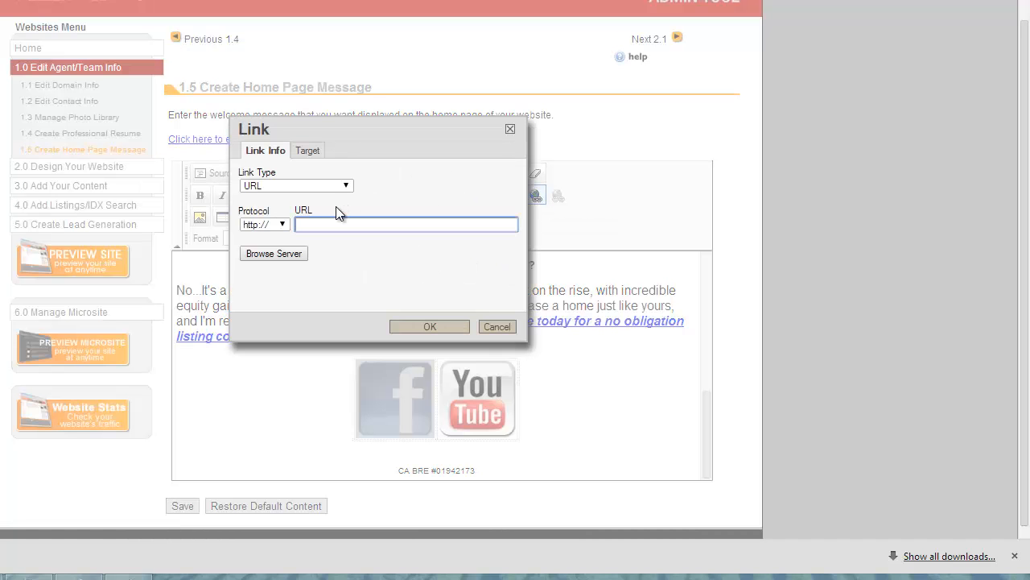
pyautogui.hotkey('ctrl', 'v')
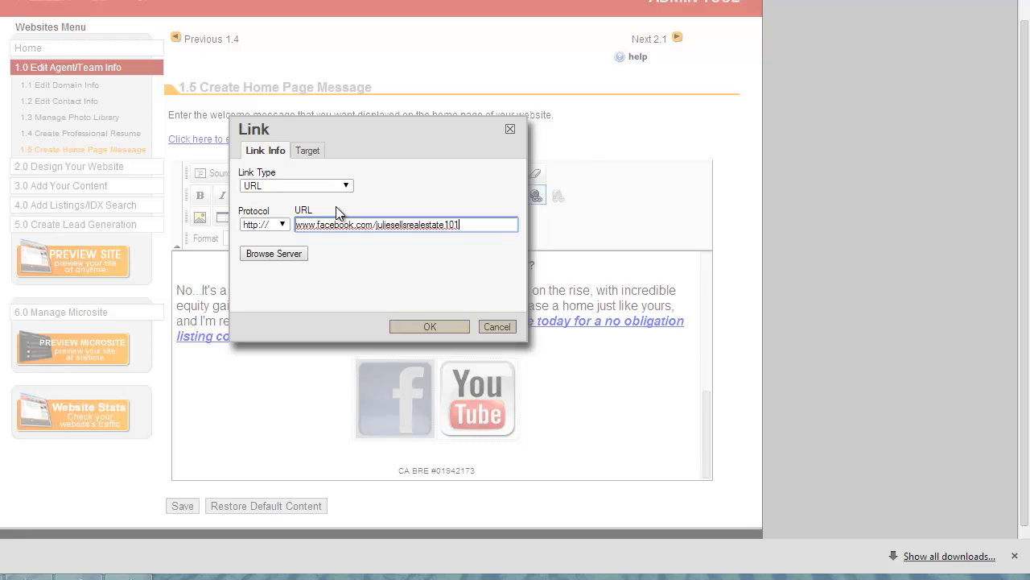